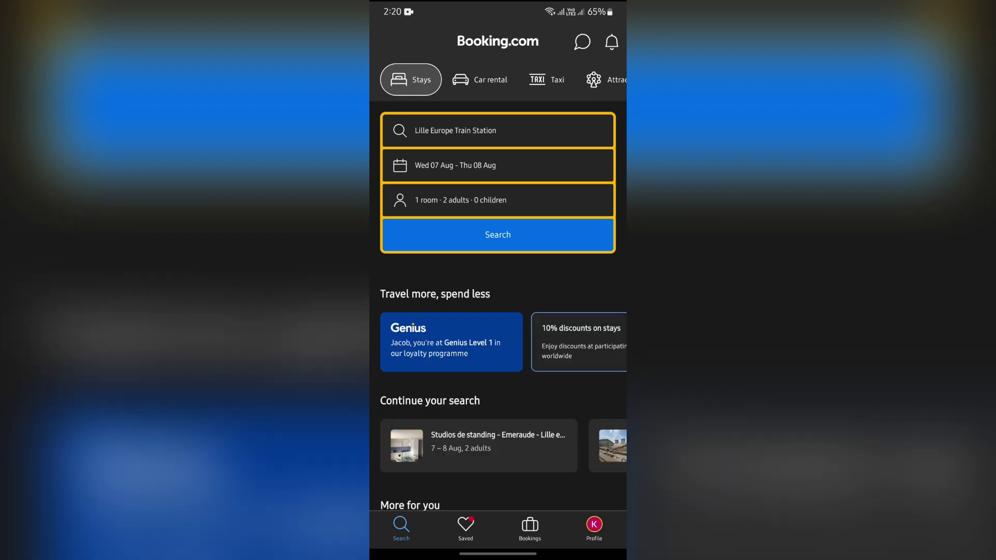
Go from the Profile page into the app's Settings to reach Booking.com's notification page
click(594, 525)
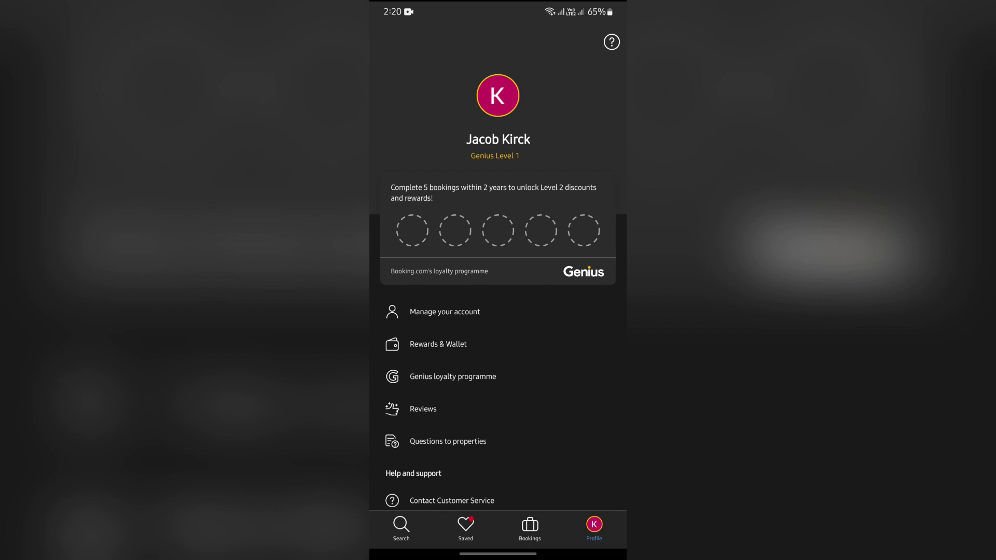
scroll(498, 312, down, 5)
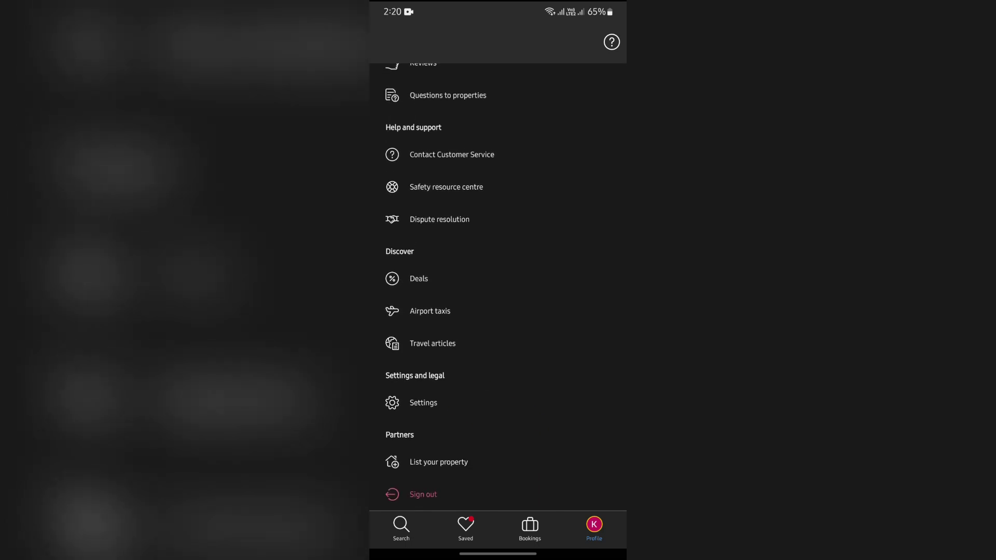
click(423, 402)
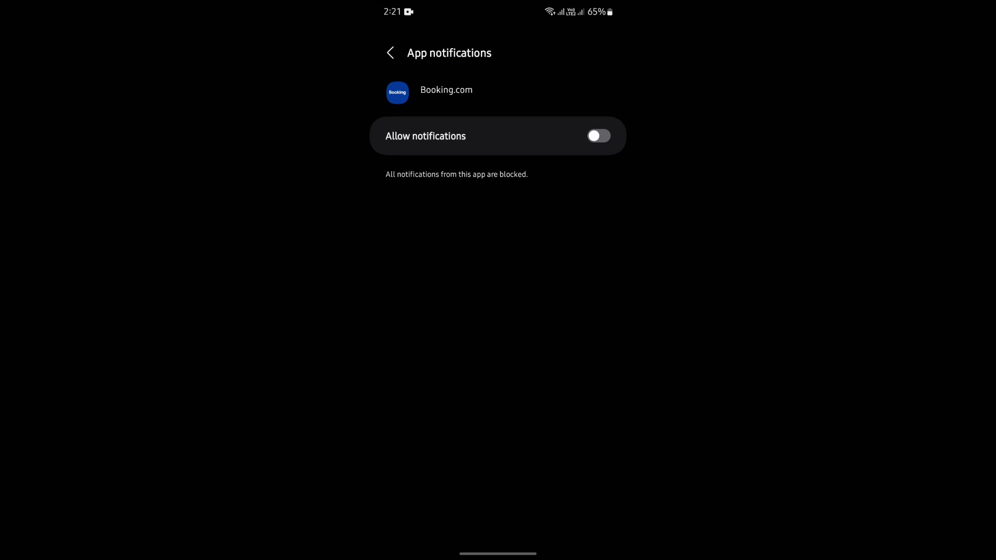
Switch on Allow notifications for Booking.com in Android's app notification settings
click(599, 136)
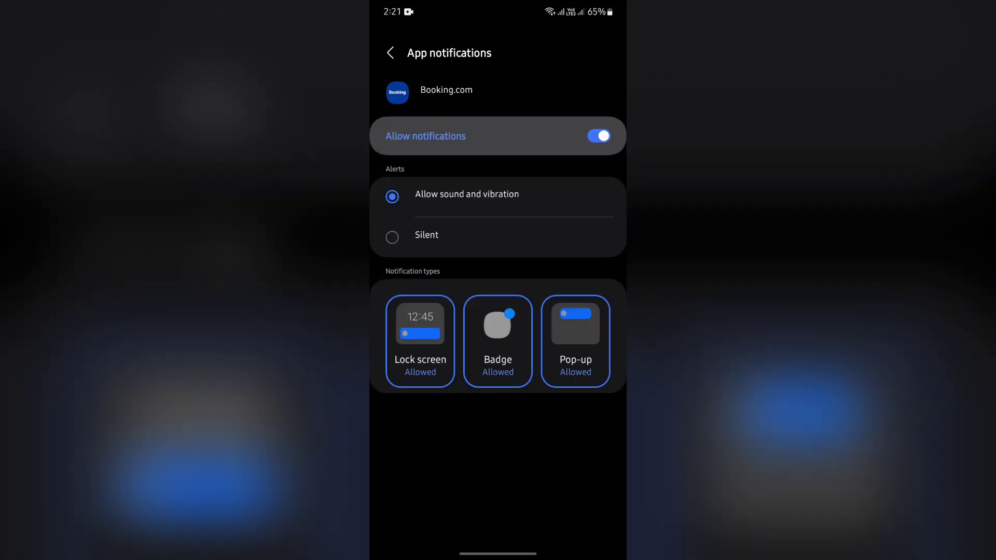
Back in Booking.com's notification preferences, switch on Getting around and Status updates
drag(626, 149, 596, 148)
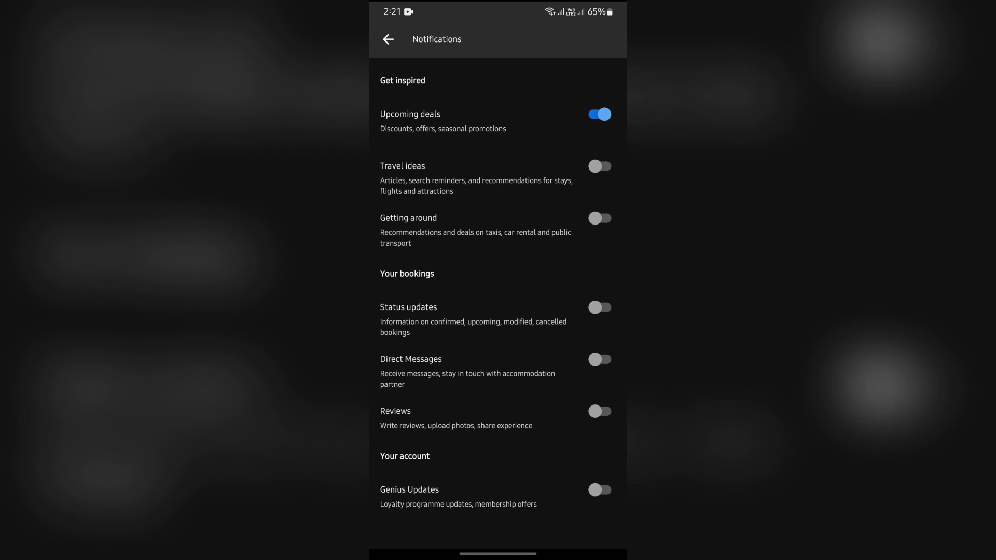
click(599, 218)
click(600, 308)
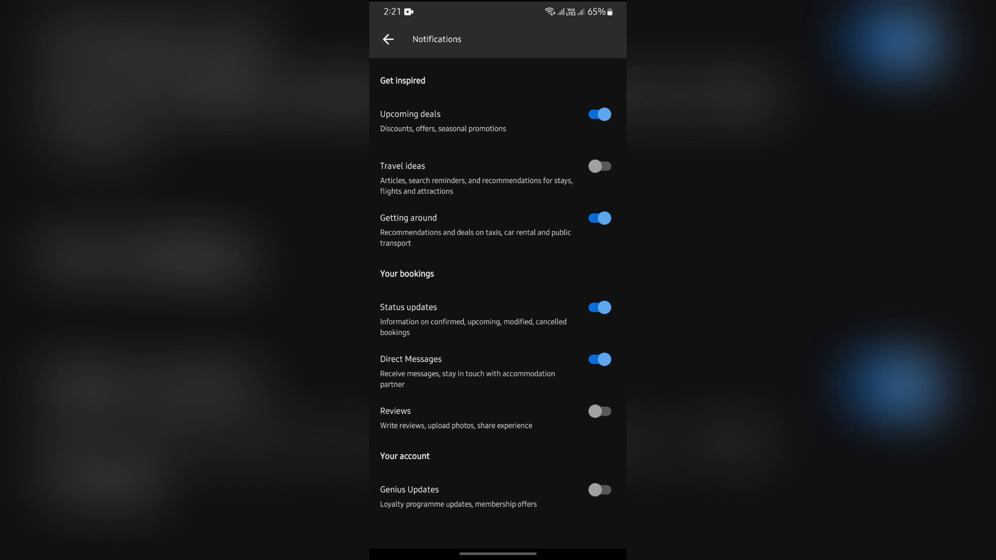
Leave Booking.com and return to the Android home screen
drag(498, 554, 499, 350)
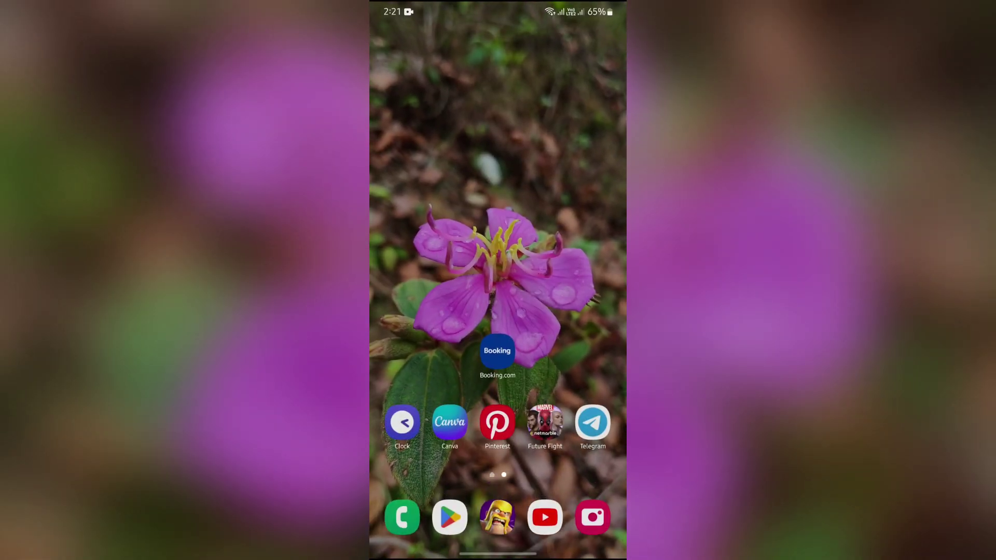